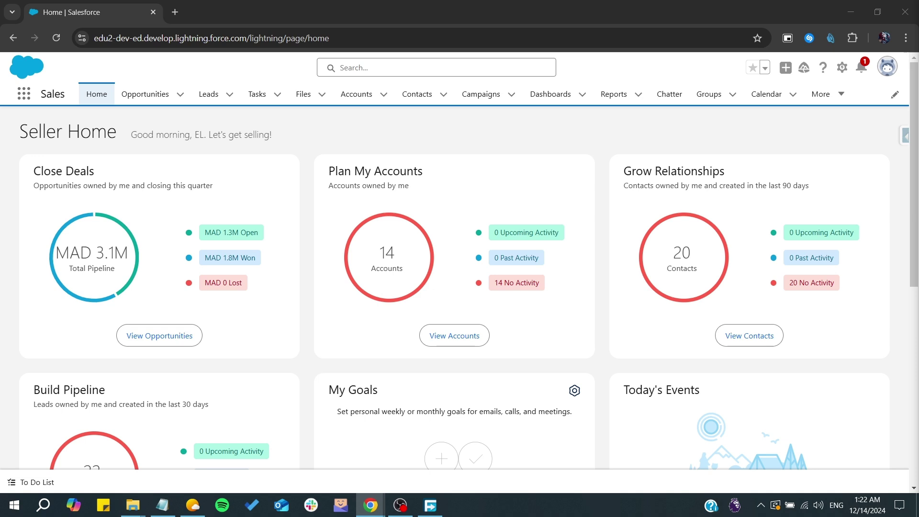
Step: Open Setup Home in a new tab and filter Quick Find with 'certi' for Certificate and Key Management
click(842, 68)
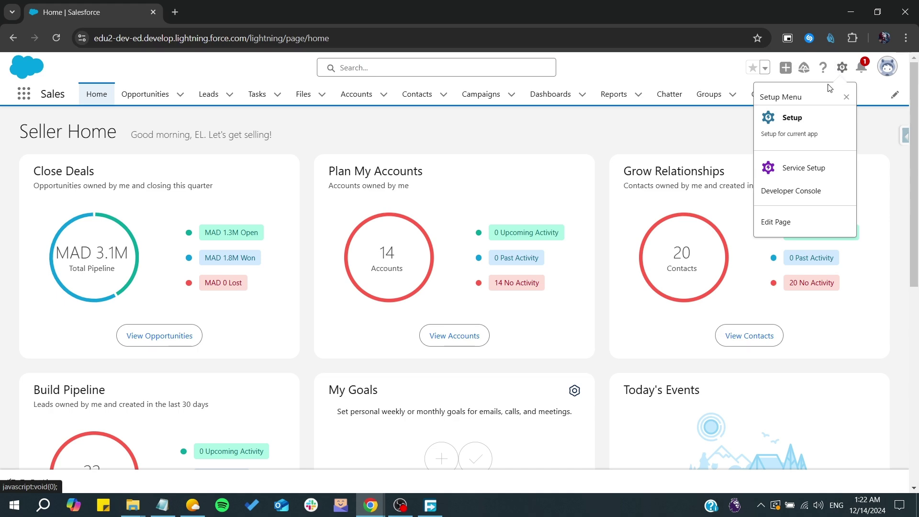
click(783, 122)
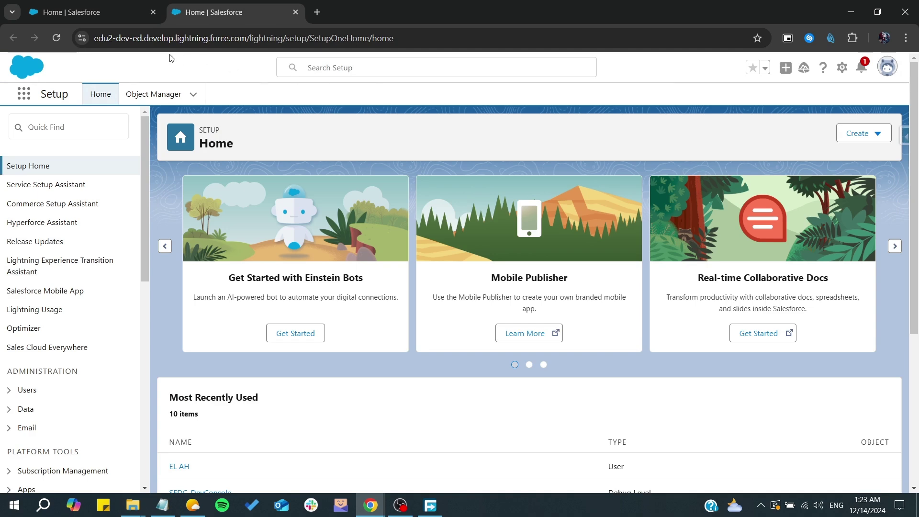
click(52, 128)
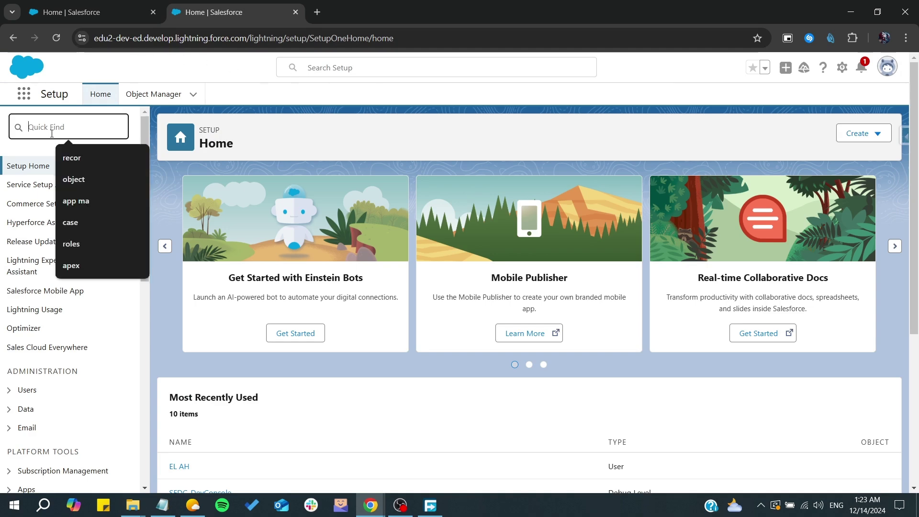
text(s)
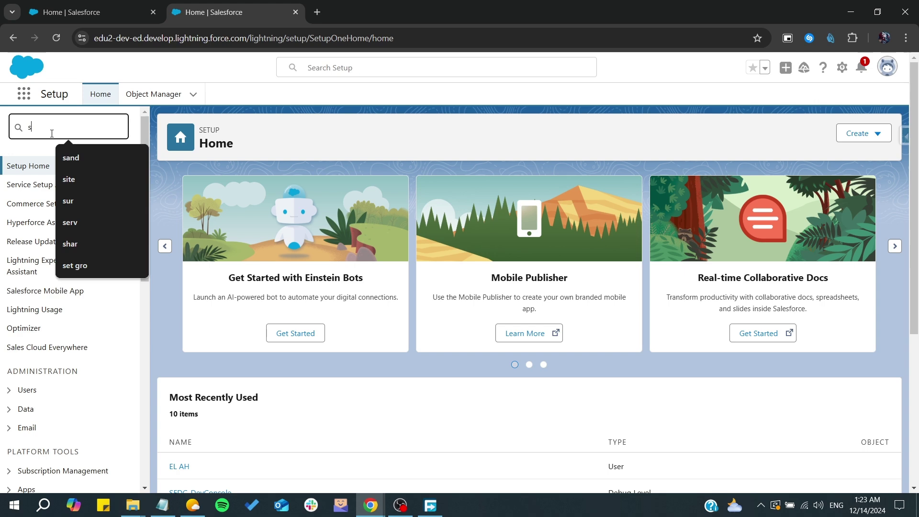
text(ecurity)
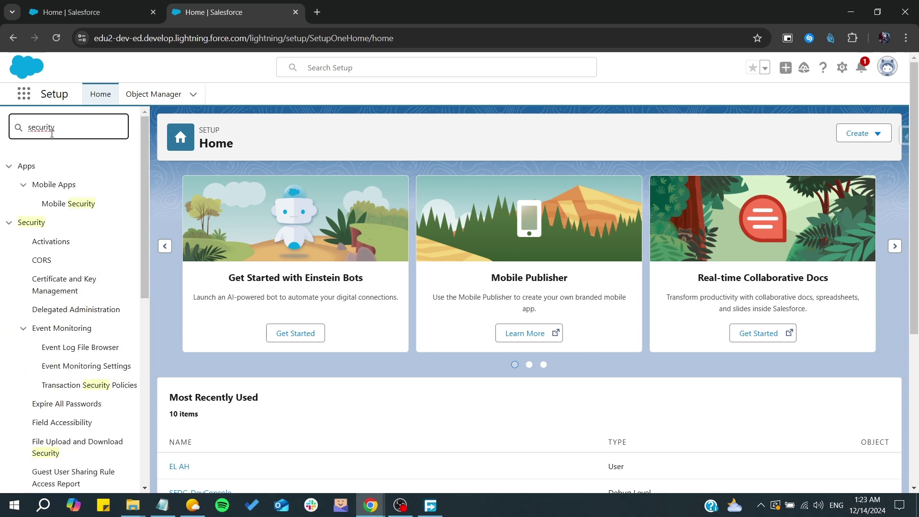
key(ctrl+a)
key(BackSpace)
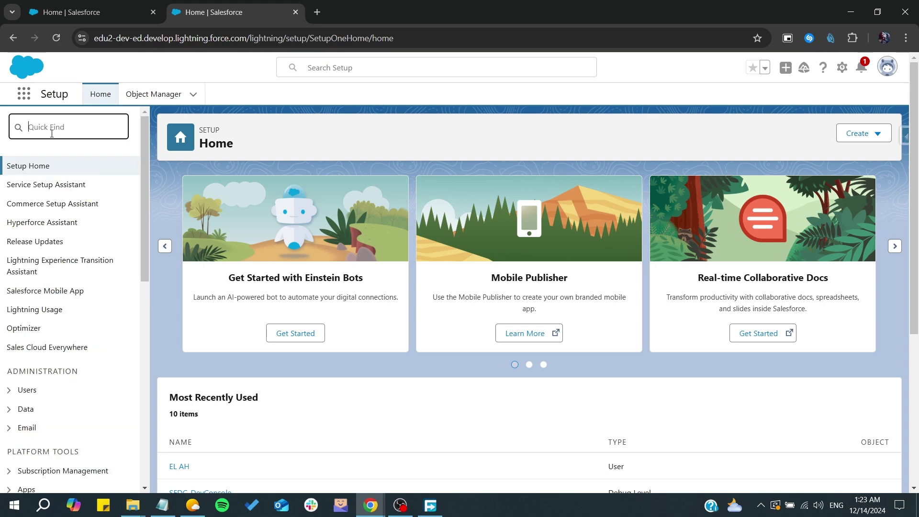
text(certi)
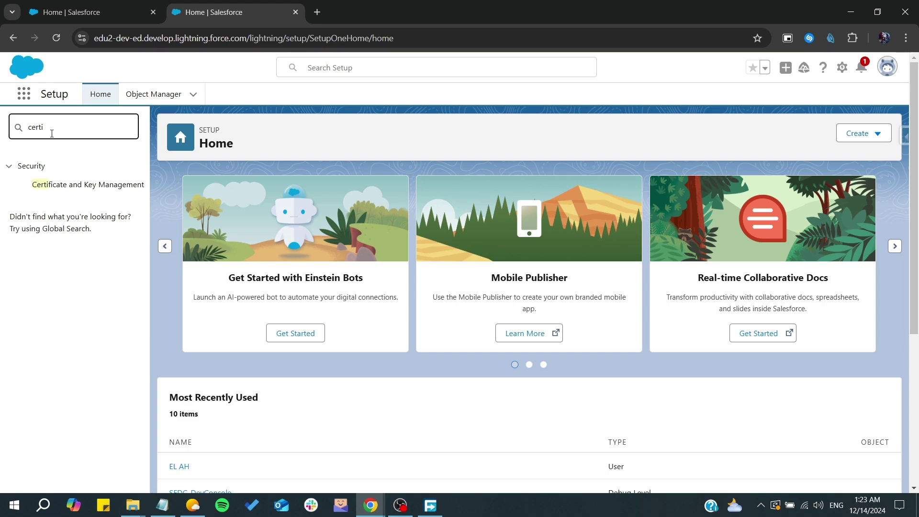
Step: Go to Certificate and Key Management and bring up the Import from a Keystore form
click(57, 185)
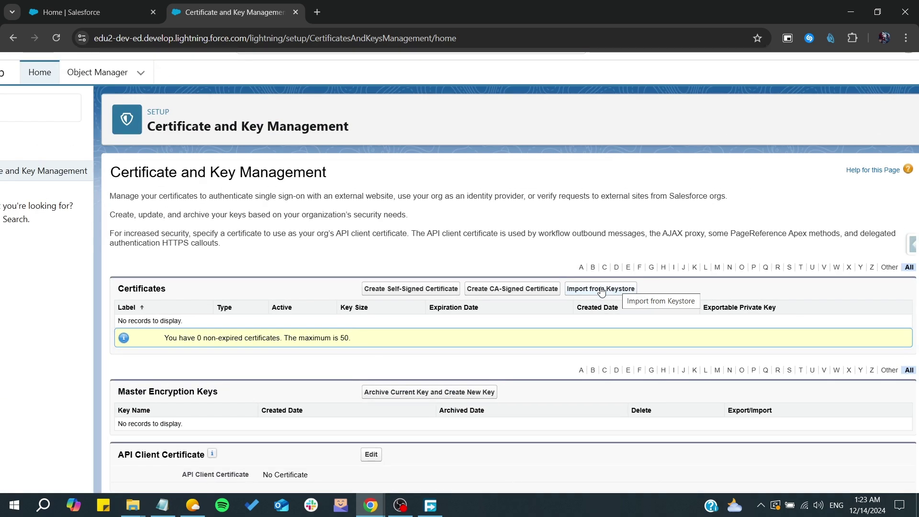
click(602, 291)
click(321, 265)
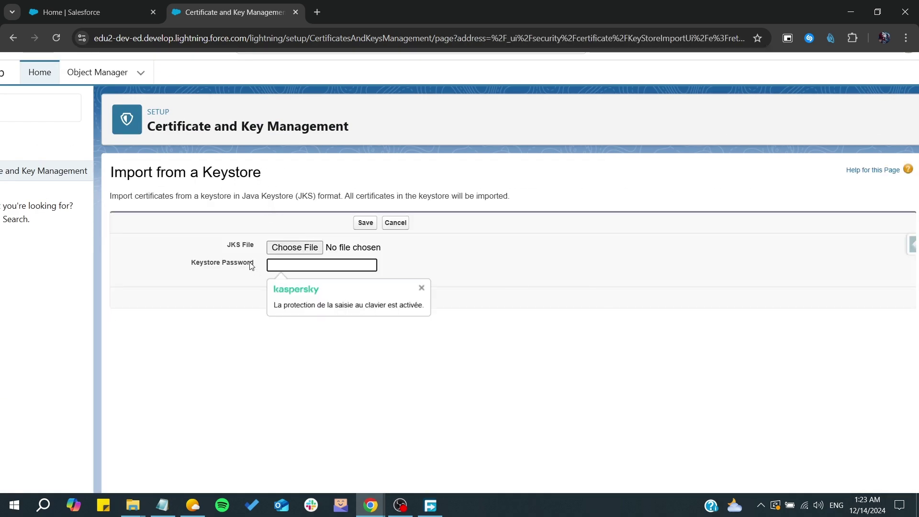
drag(228, 245, 256, 251)
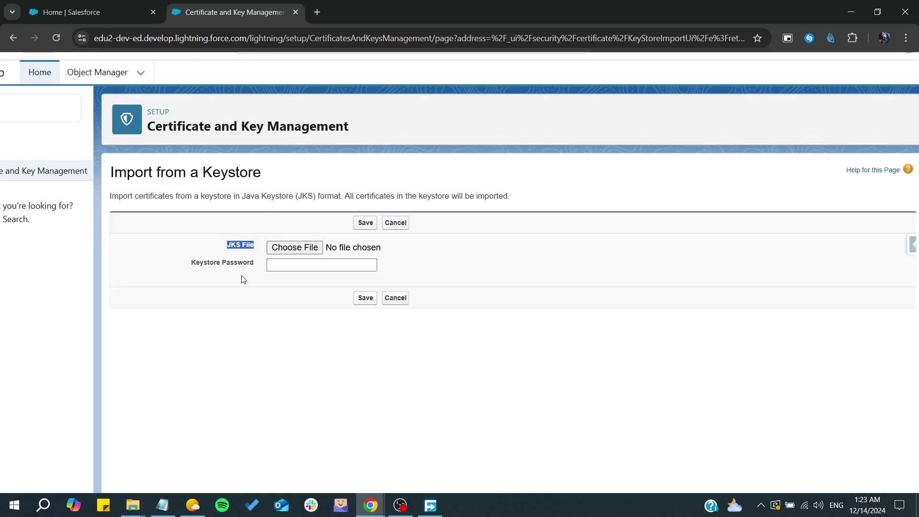
Step: Open the JKS file picker and dismiss it without choosing a file
click(240, 245)
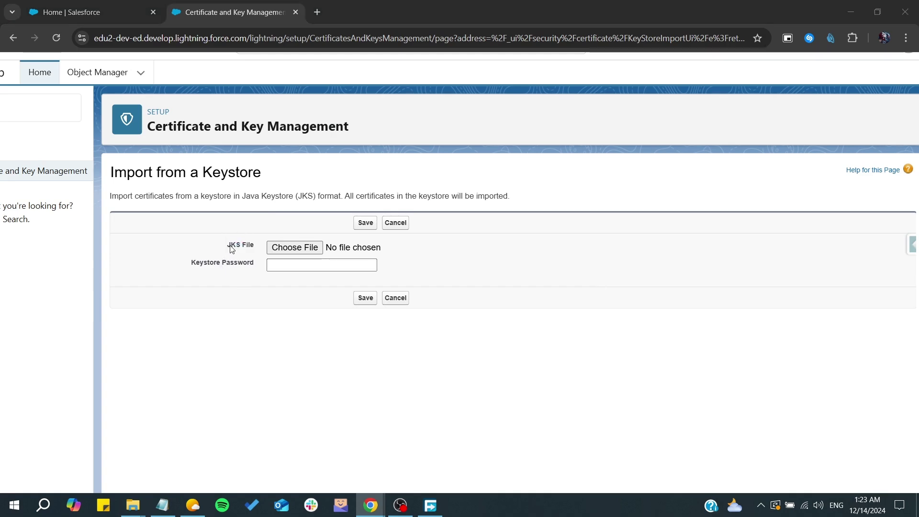
click(294, 248)
key(Escape)
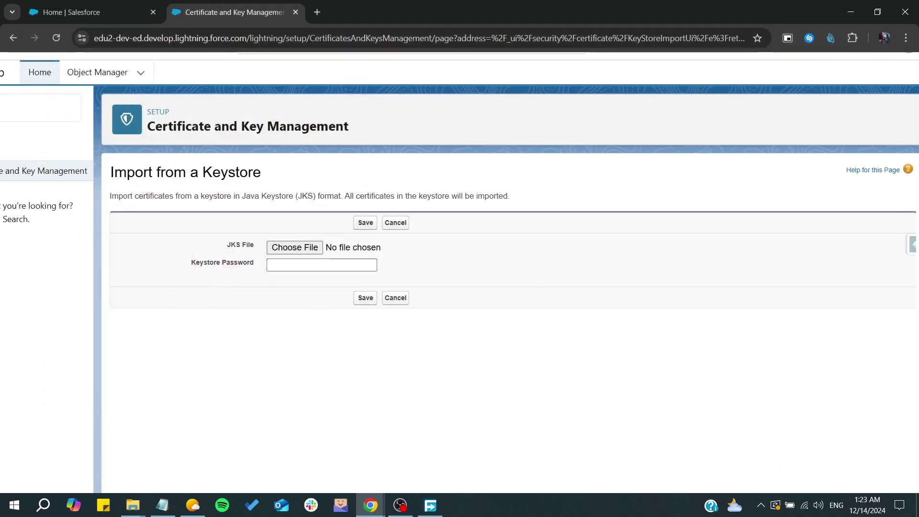
Step: Open the certificate import help article and highlight the PEM/DER files and Oracle JDK passages
click(872, 170)
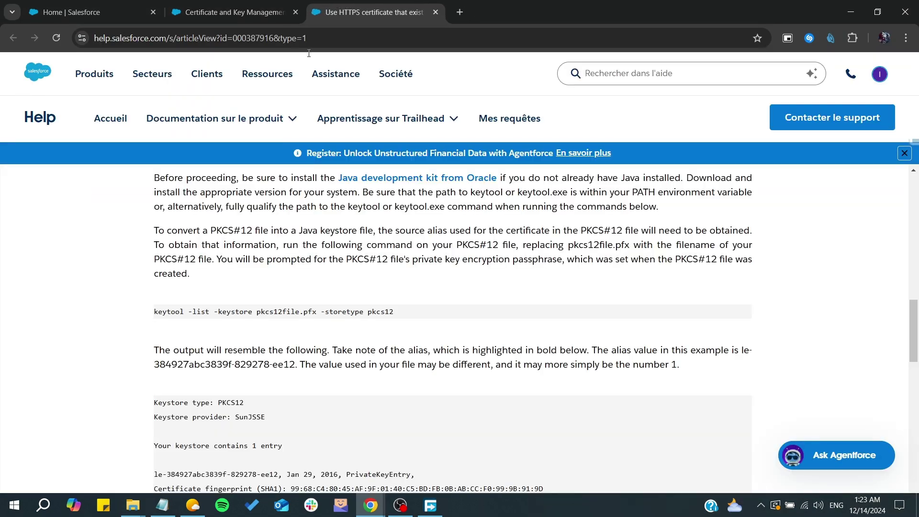
scroll(298, 287, up, 5)
scroll(206, 294, down, 2)
drag(195, 282, 330, 284)
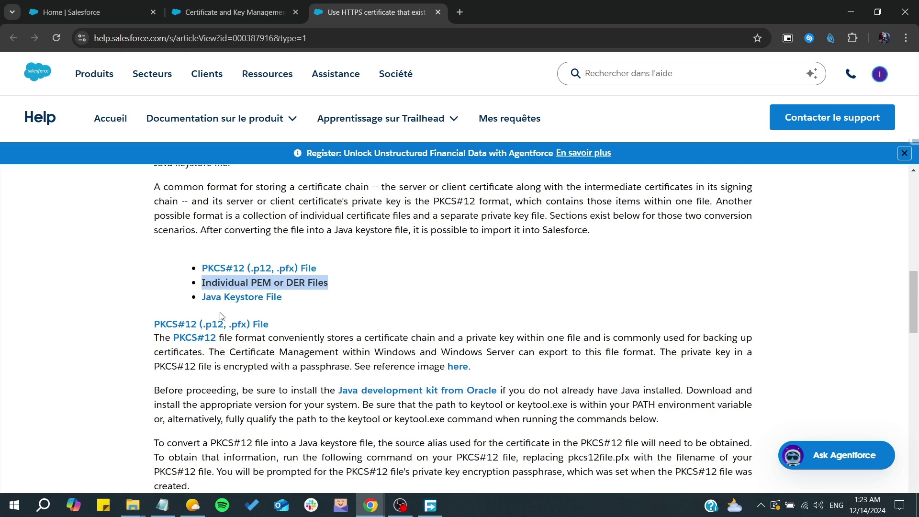
click(195, 317)
drag(203, 309, 284, 297)
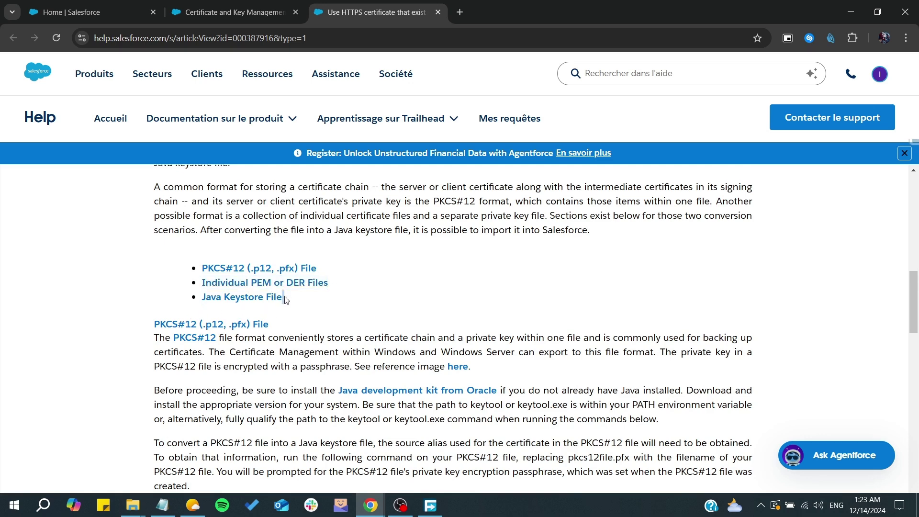
scroll(286, 298, up, 2)
scroll(230, 252, up, 2)
scroll(229, 252, down, 2)
scroll(231, 252, up, 1)
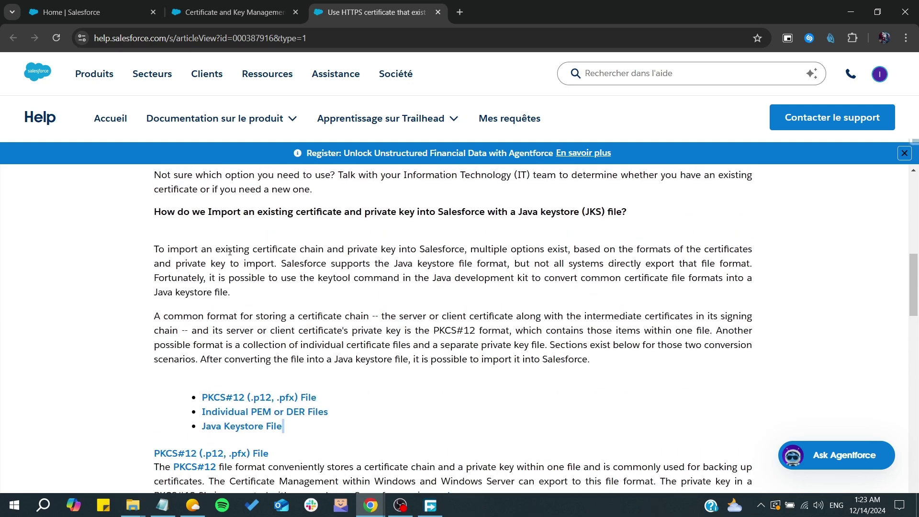
scroll(230, 252, down, 4)
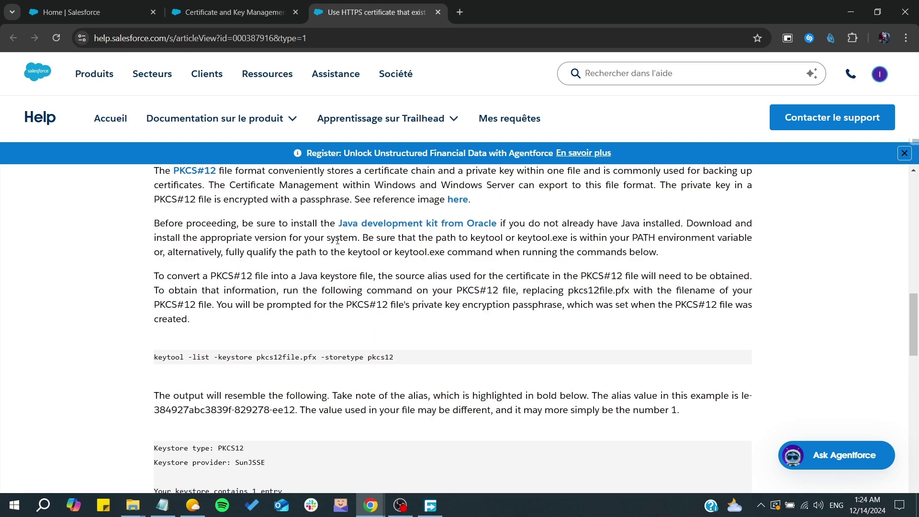
drag(317, 222, 497, 224)
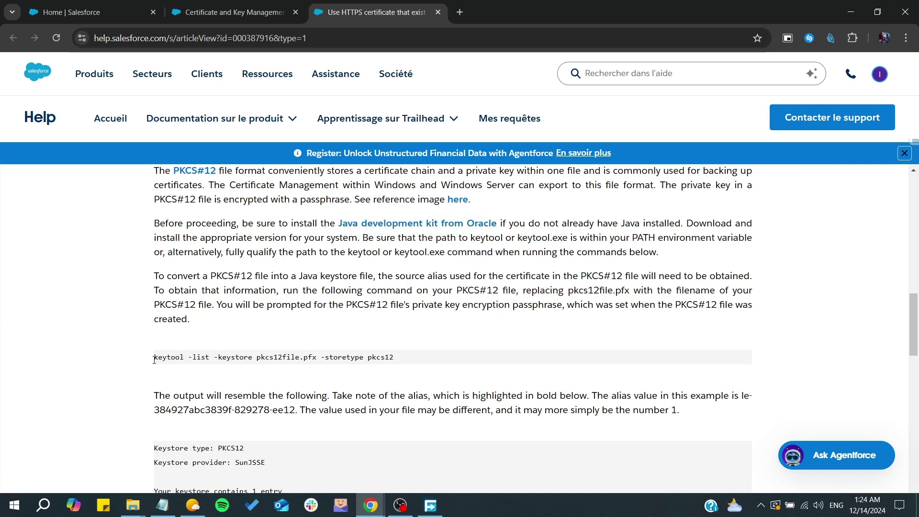
Step: Select the keytool list command, then the three-line keytool -importkeystore command
drag(153, 357, 415, 355)
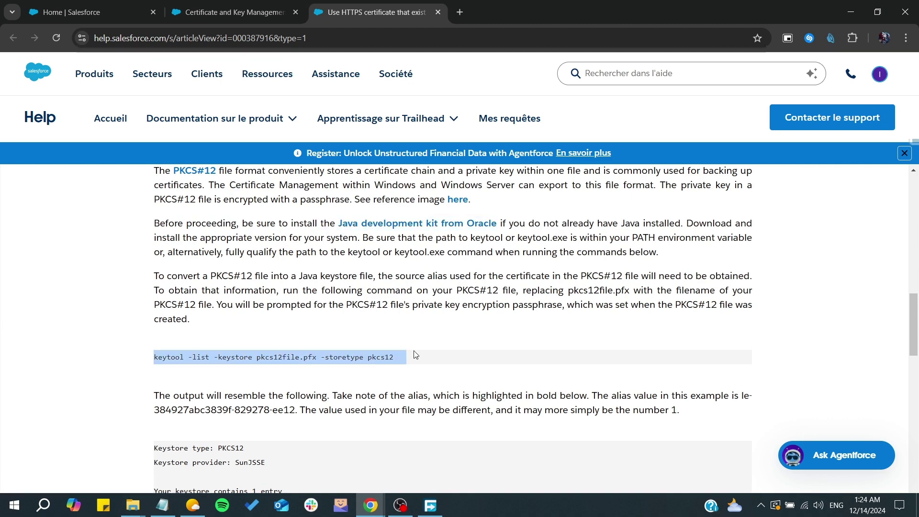
scroll(414, 355, down, 2)
click(179, 264)
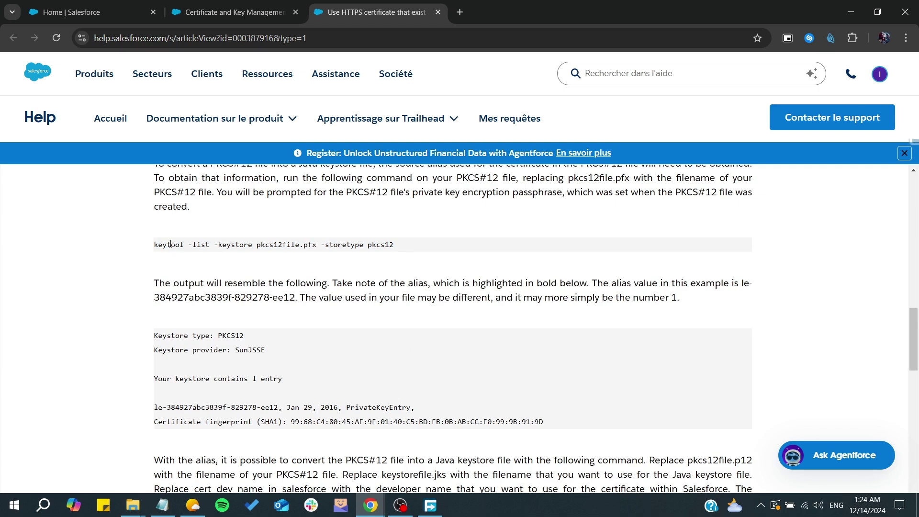
drag(170, 244, 417, 247)
scroll(365, 275, down, 2)
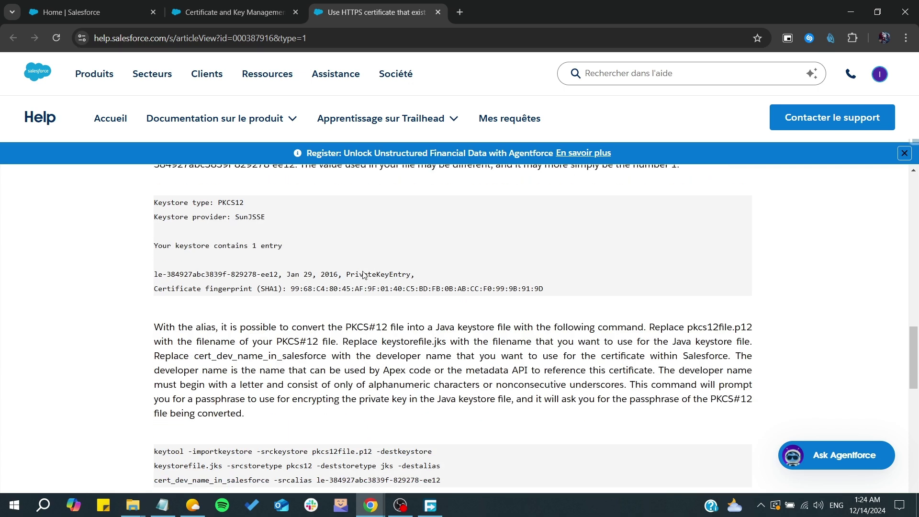
scroll(141, 214, down, 3)
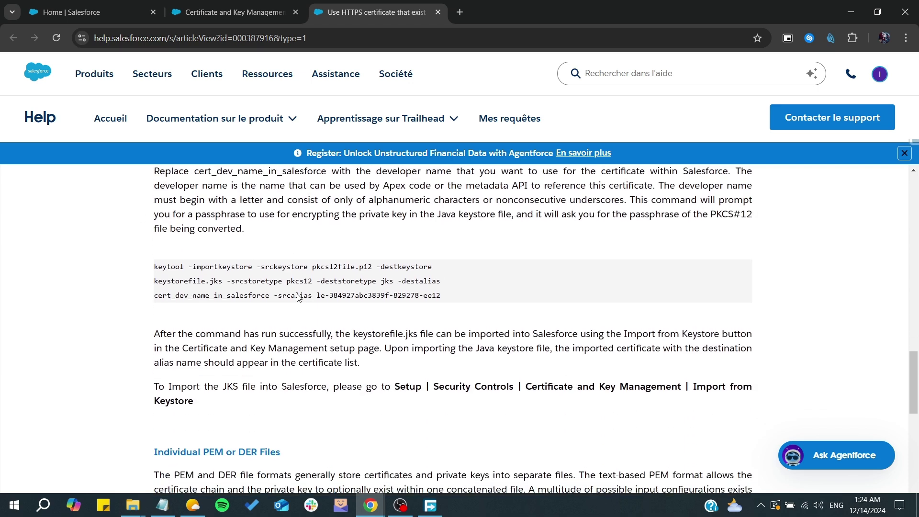
scroll(287, 301, down, 1)
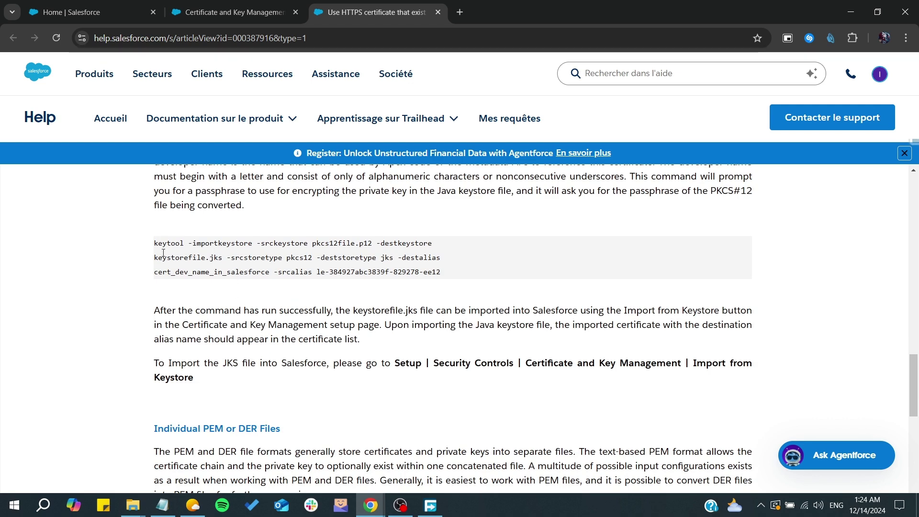
drag(155, 243, 452, 274)
drag(172, 242, 480, 275)
scroll(479, 275, down, 1)
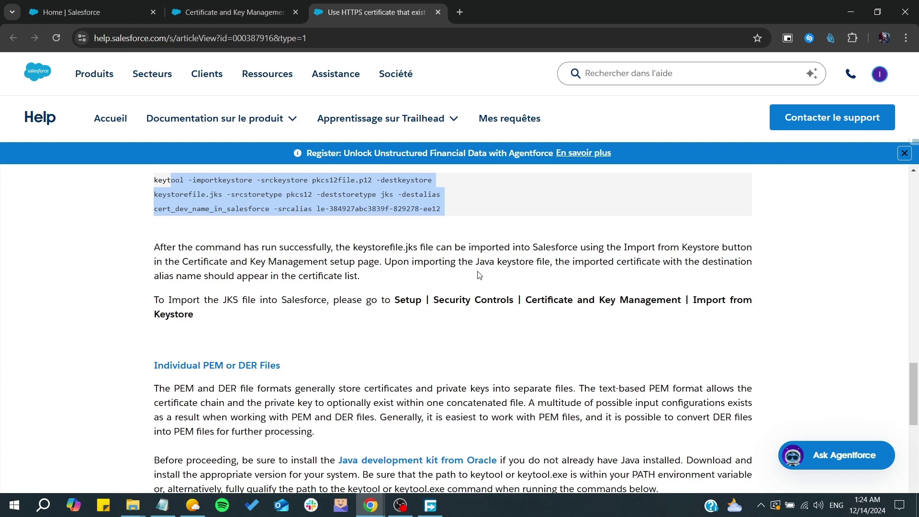
scroll(479, 275, down, 1)
scroll(479, 275, down, 1)
scroll(480, 276, down, 1)
scroll(479, 275, up, 1)
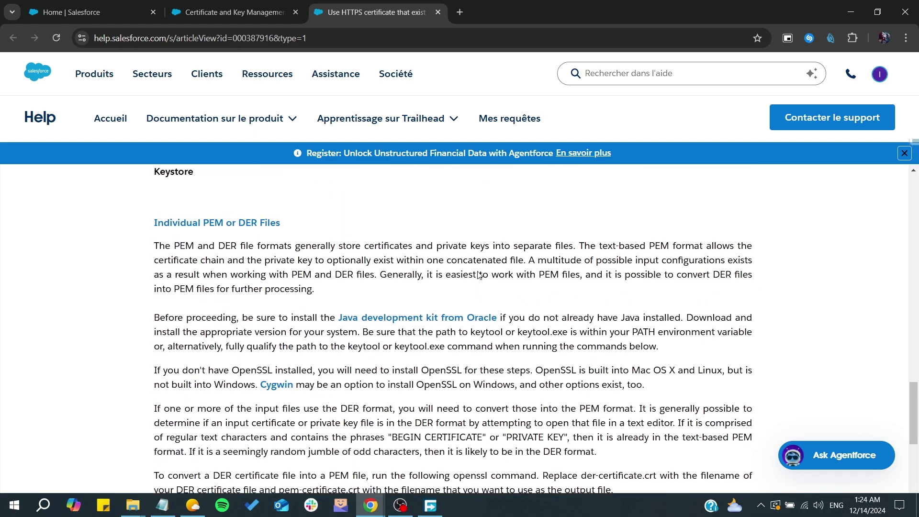
scroll(479, 276, up, 2)
Step: Cancel the Import from a Keystore form and reopen it
click(194, 13)
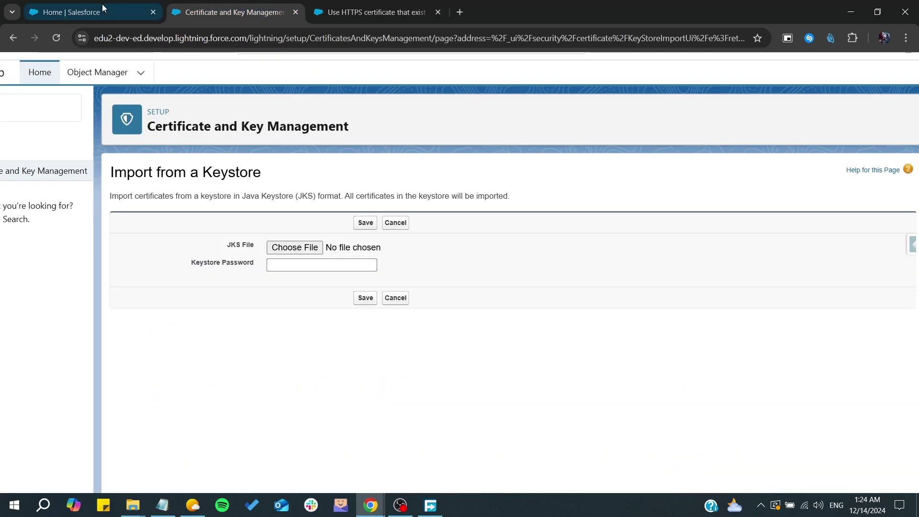
click(72, 12)
click(215, 14)
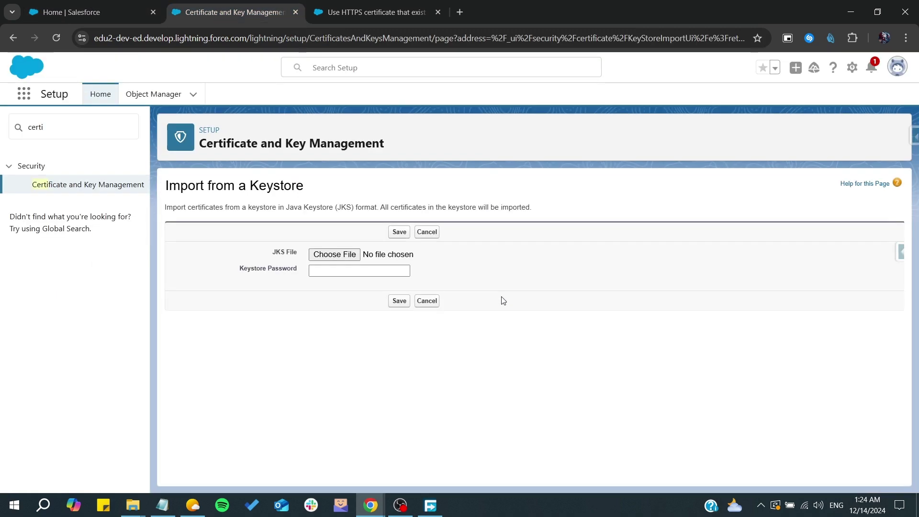
click(426, 301)
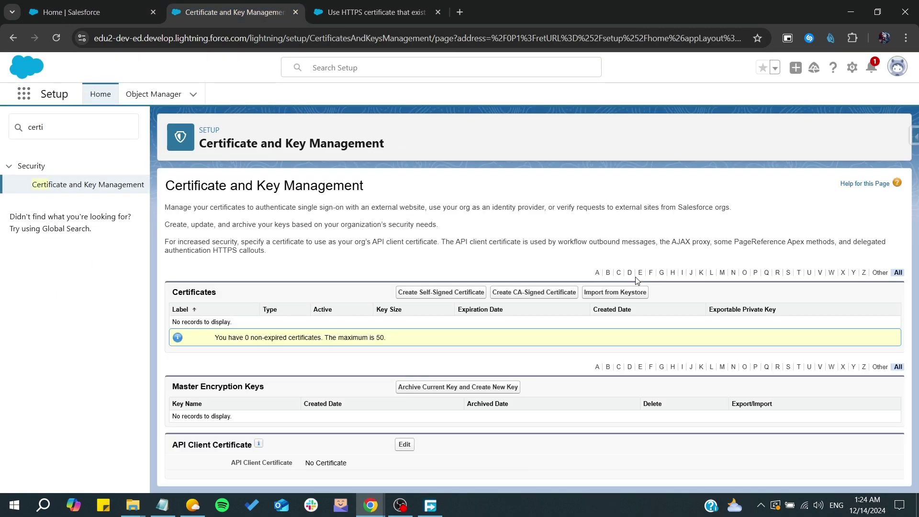
click(614, 292)
Step: Clear the code-block selection in the help article and return to the import form
click(375, 12)
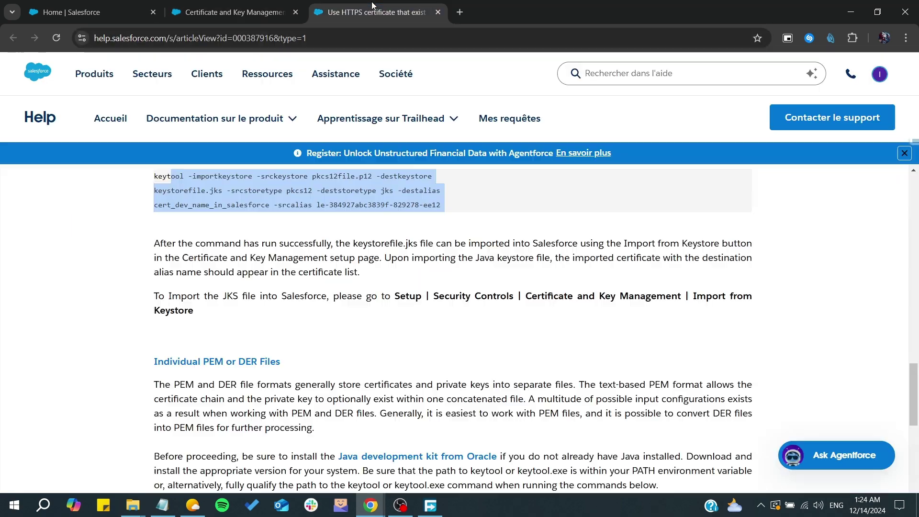
scroll(408, 239, up, 2)
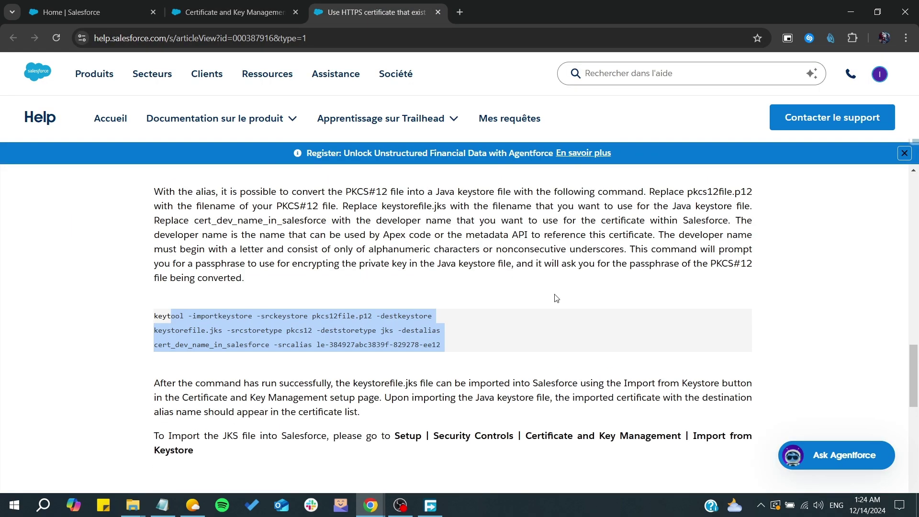
click(549, 339)
scroll(550, 337, down, 3)
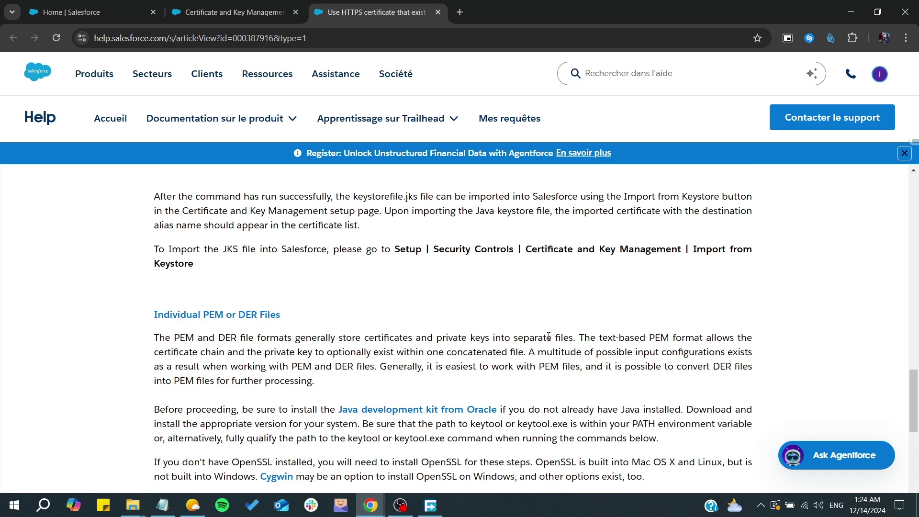
click(229, 12)
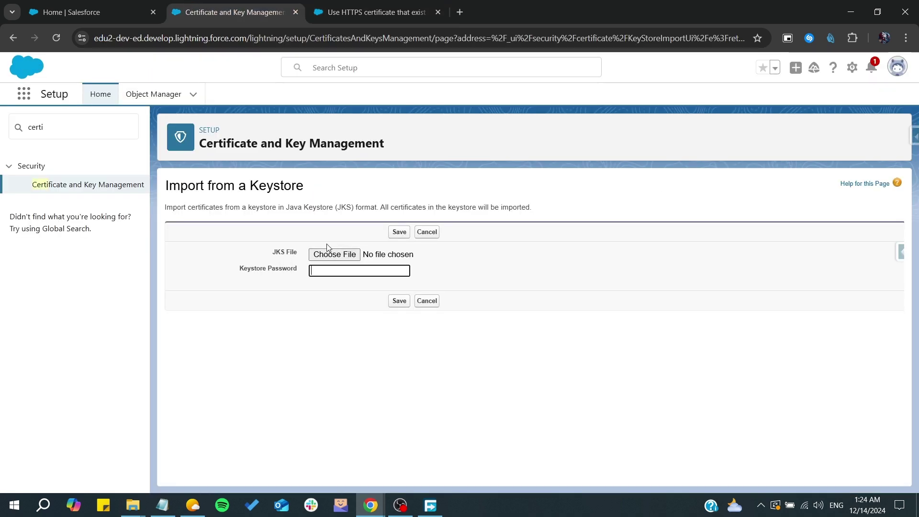
Step: Reread the PKCS#12-to-JKS keytool steps in Help, then return to the import form
click(374, 11)
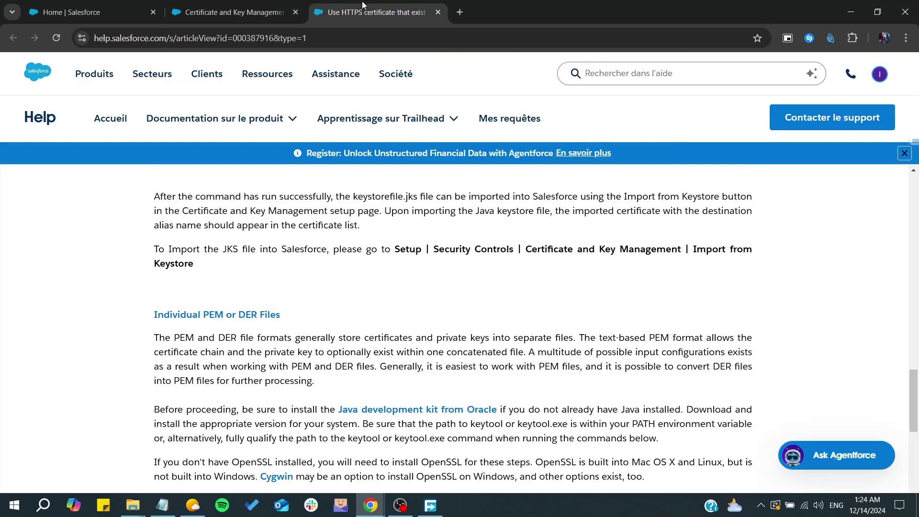
scroll(216, 274, up, 5)
scroll(216, 275, up, 2)
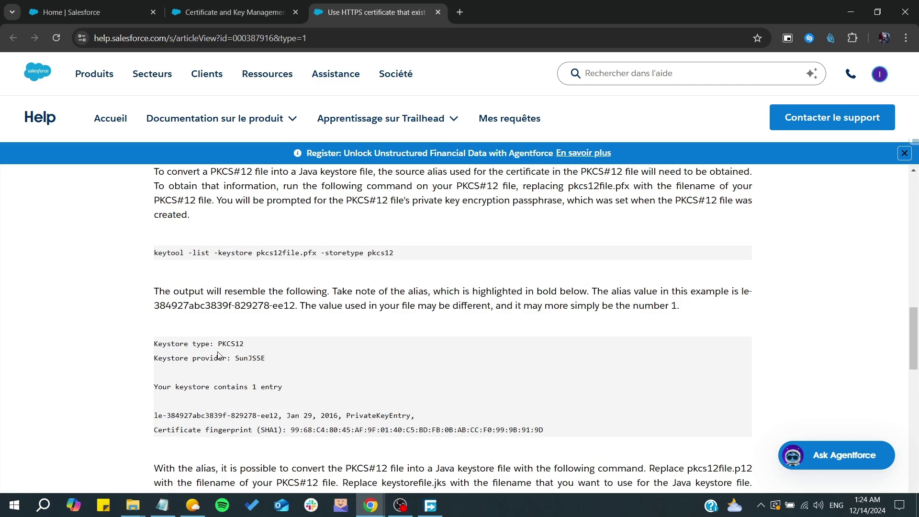
scroll(212, 380, up, 4)
scroll(212, 381, up, 3)
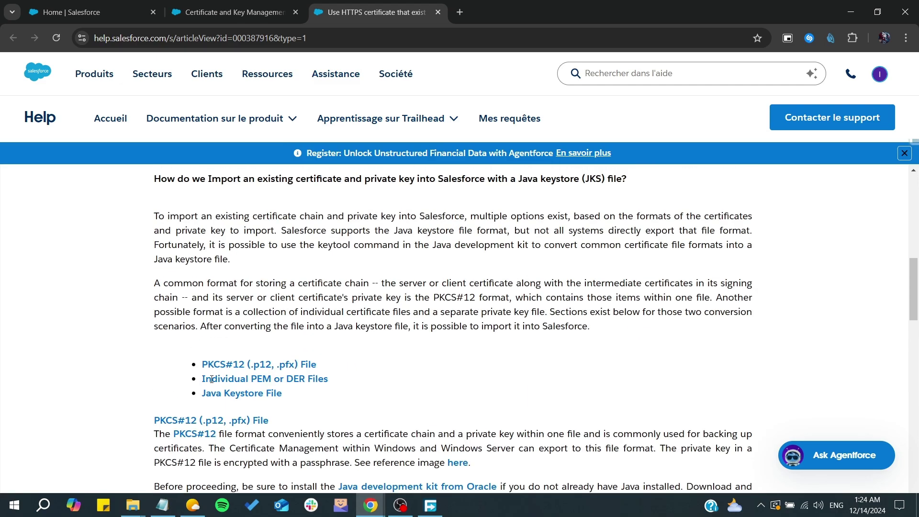
scroll(211, 381, down, 5)
scroll(212, 380, down, 5)
scroll(212, 382, down, 3)
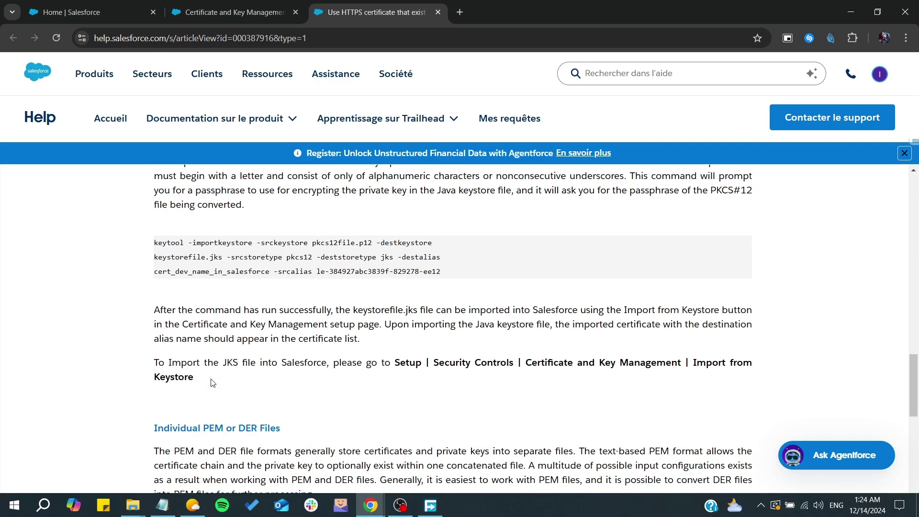
scroll(212, 383, down, 2)
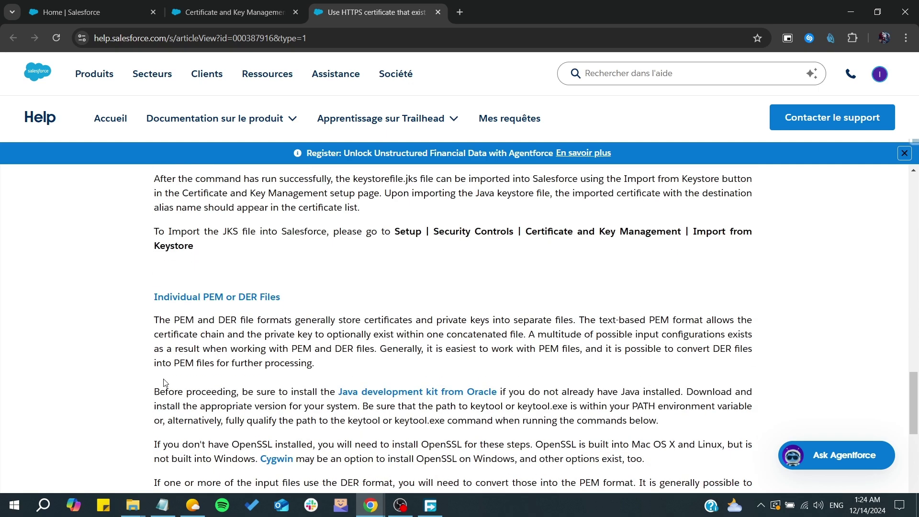
click(230, 12)
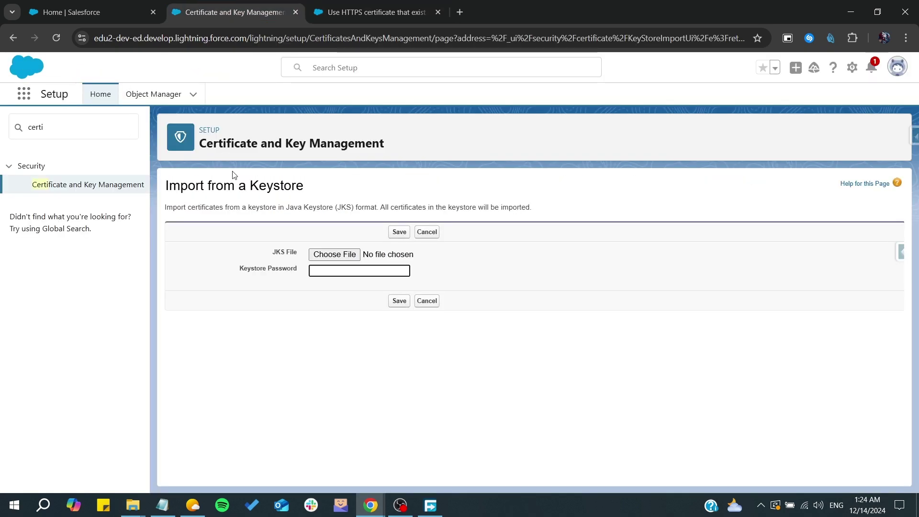